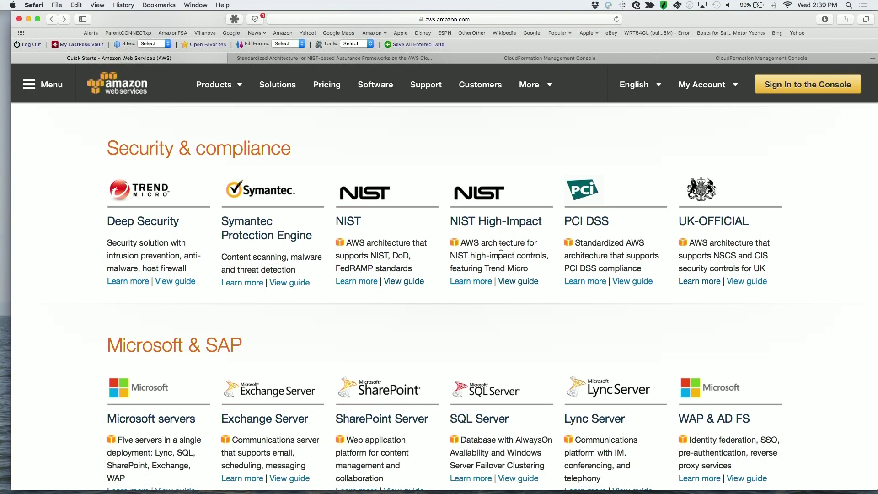
Open the NIST Quick Start deployment guide and launch the Quick Start in CloudFormation.
{"action": "left_click", "coordinate": [403, 282]}
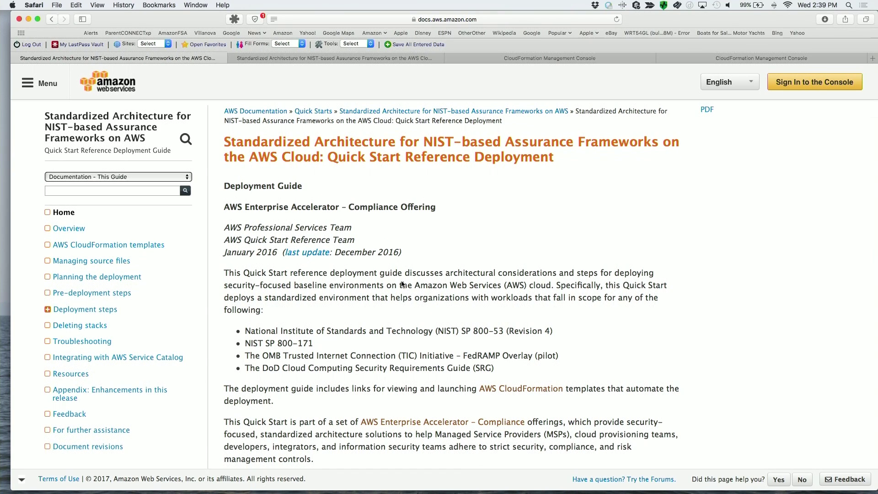
{"action": "scroll", "coordinate": [402, 283], "scroll_direction": "down", "scroll_amount": 4}
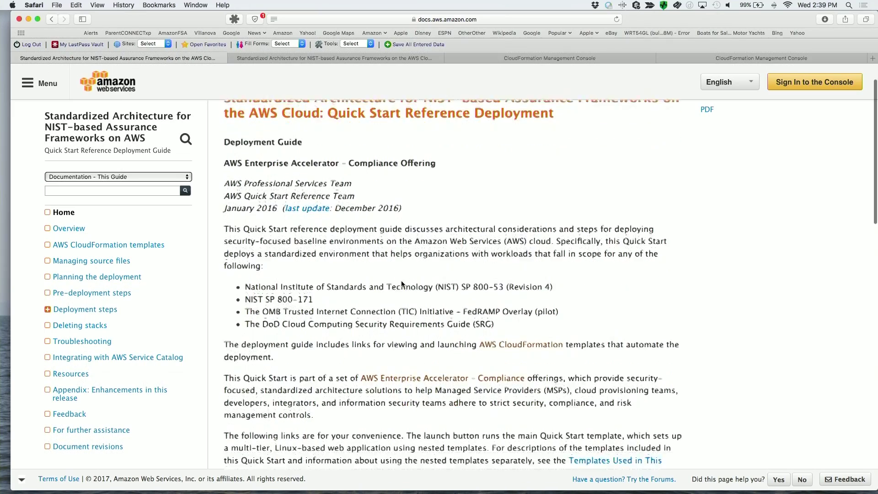
{"action": "scroll", "coordinate": [401, 283], "scroll_direction": "down", "scroll_amount": 2}
{"action": "scroll", "coordinate": [401, 283], "scroll_direction": "down", "scroll_amount": 3}
{"action": "scroll", "coordinate": [401, 283], "scroll_direction": "down", "scroll_amount": 2}
{"action": "scroll", "coordinate": [402, 283], "scroll_direction": "up", "scroll_amount": 1}
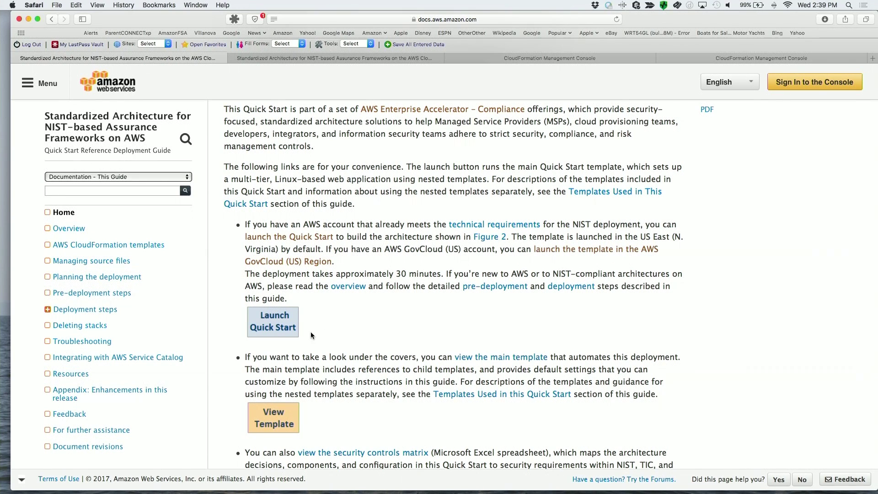
{"action": "left_click", "coordinate": [273, 322]}
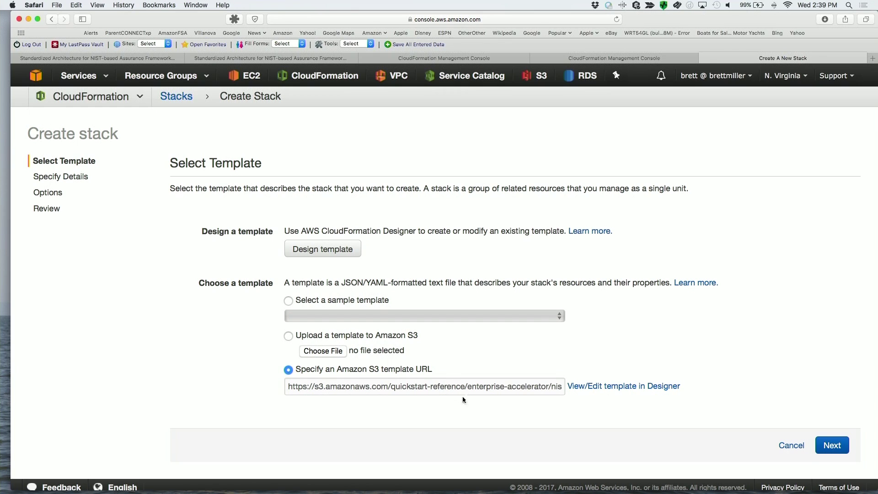
Switch the console region to US East (Ohio) for the NIST stack.
{"action": "left_click", "coordinate": [786, 76]}
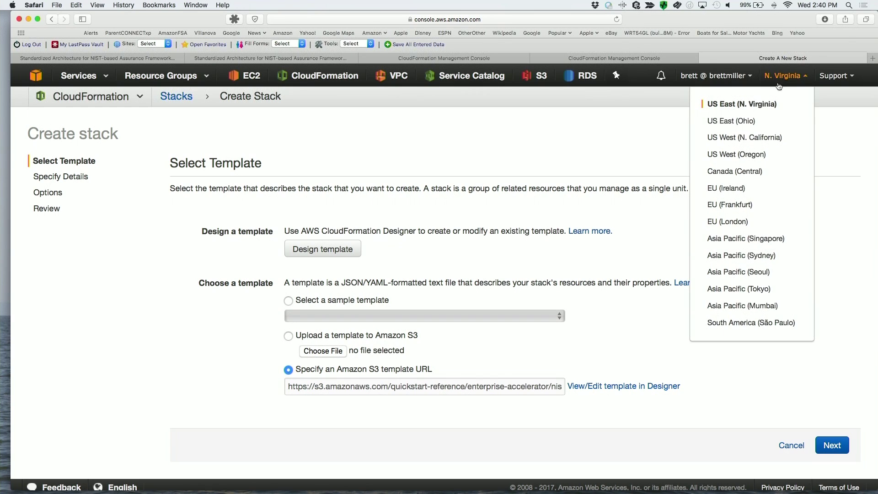
{"action": "left_click", "coordinate": [751, 122]}
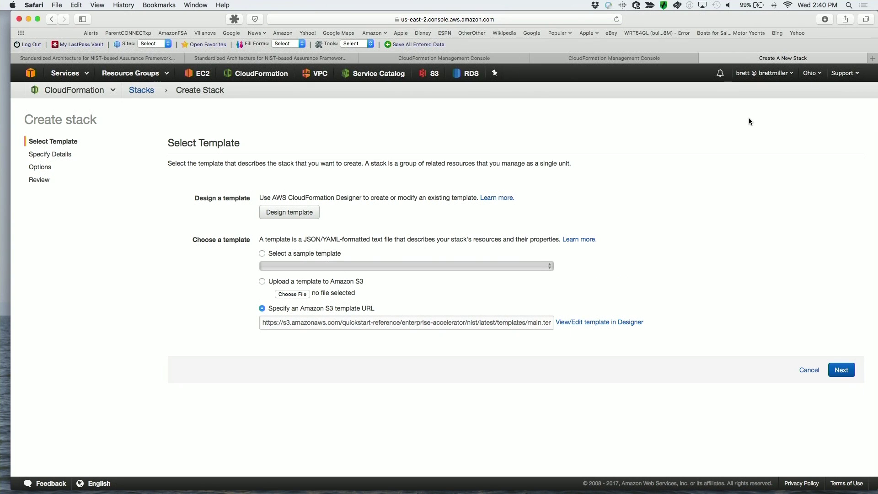
Enter the database password and use the existing SSH key pair for bastion and other instances.
{"action": "left_click", "coordinate": [842, 371]}
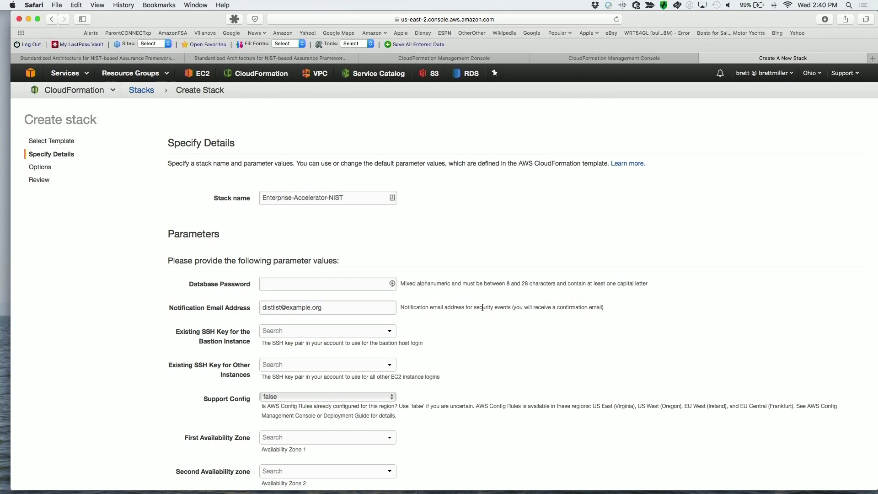
{"action": "left_click", "coordinate": [294, 286]}
{"action": "type", "text": "****************"}
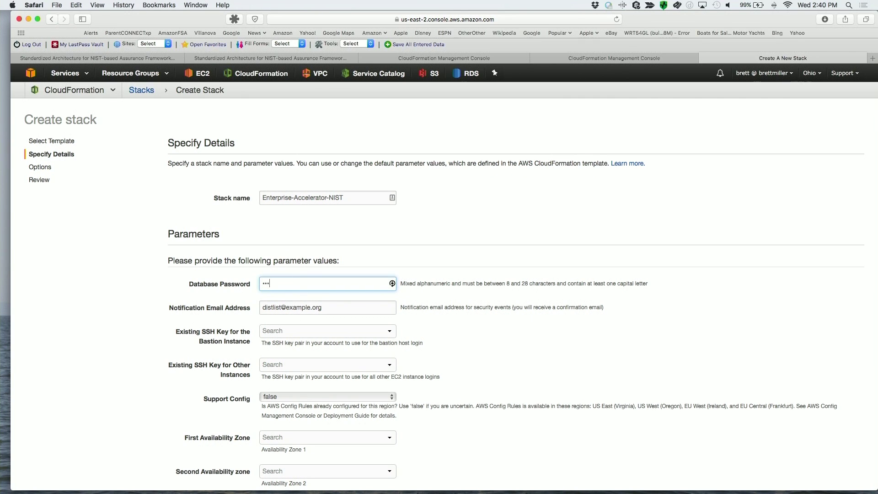
{"action": "type", "text": "***"}
{"action": "scroll", "coordinate": [439, 274], "scroll_direction": "down", "scroll_amount": 2}
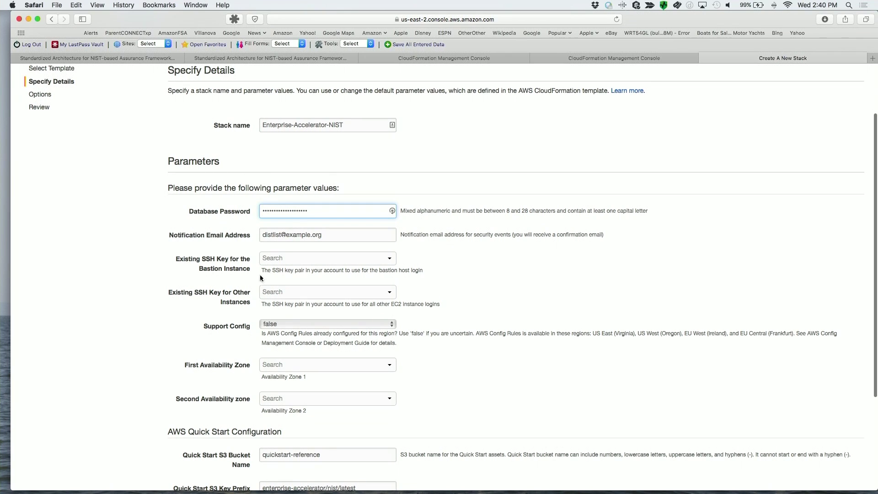
{"action": "left_click", "coordinate": [274, 260]}
{"action": "left_click", "coordinate": [276, 275]}
{"action": "left_click", "coordinate": [278, 293]}
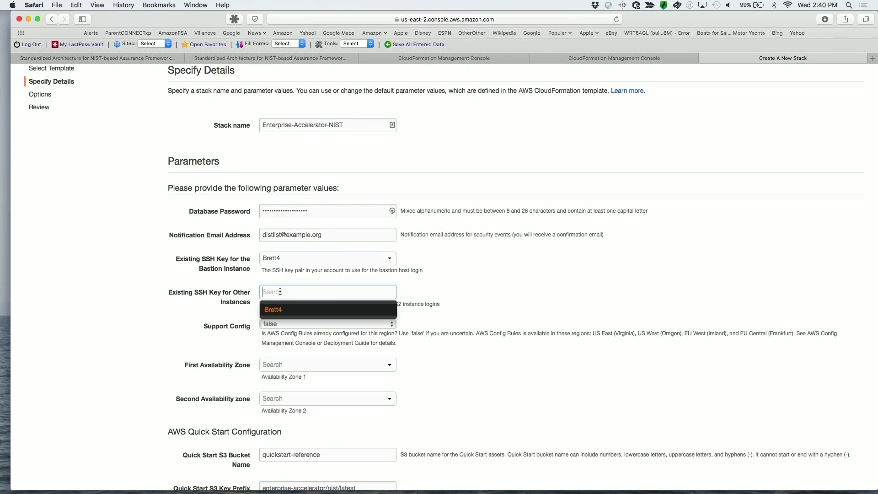
{"action": "left_click", "coordinate": [283, 311]}
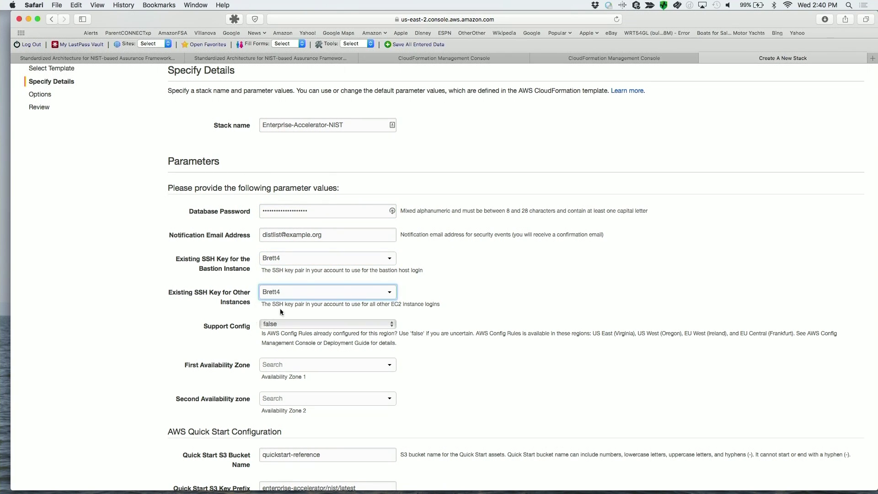
Choose availability zones us-east-2a and us-east-2b, then continue to stack options.
{"action": "left_click", "coordinate": [291, 364]}
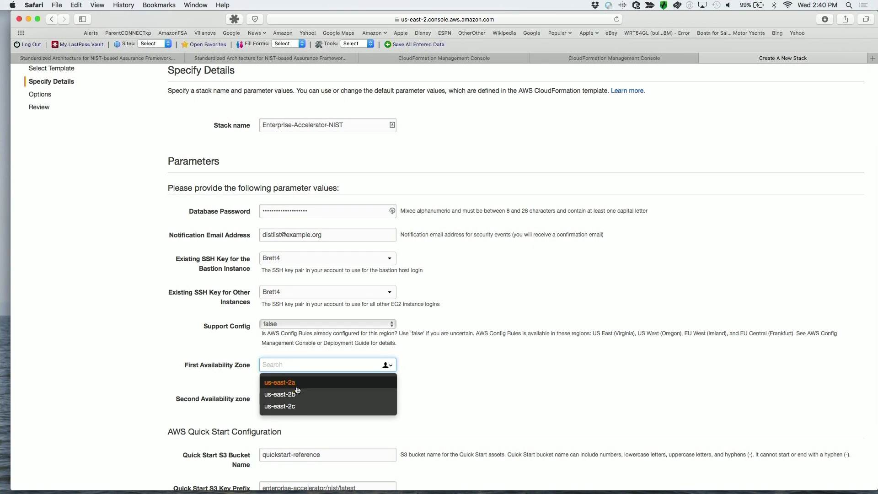
{"action": "left_click", "coordinate": [294, 383]}
{"action": "scroll", "coordinate": [295, 382], "scroll_direction": "down", "scroll_amount": 3}
{"action": "left_click", "coordinate": [294, 336]}
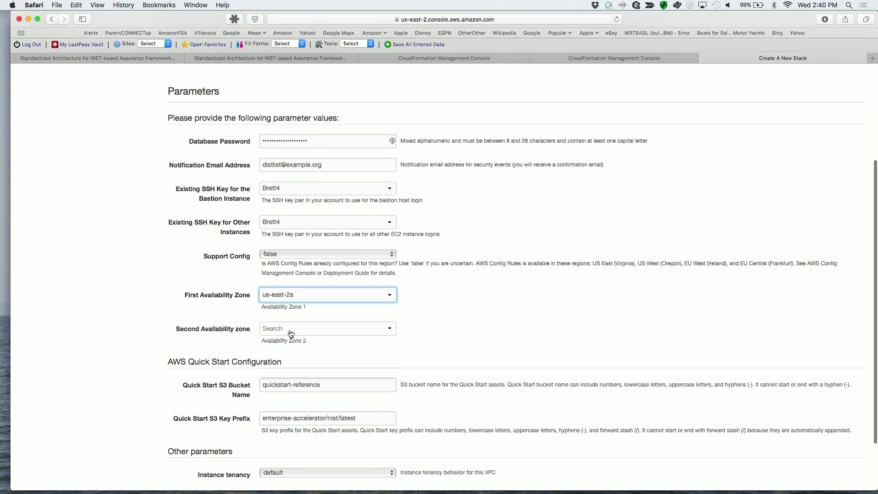
{"action": "left_click", "coordinate": [291, 358]}
{"action": "scroll", "coordinate": [291, 355], "scroll_direction": "down", "scroll_amount": 3}
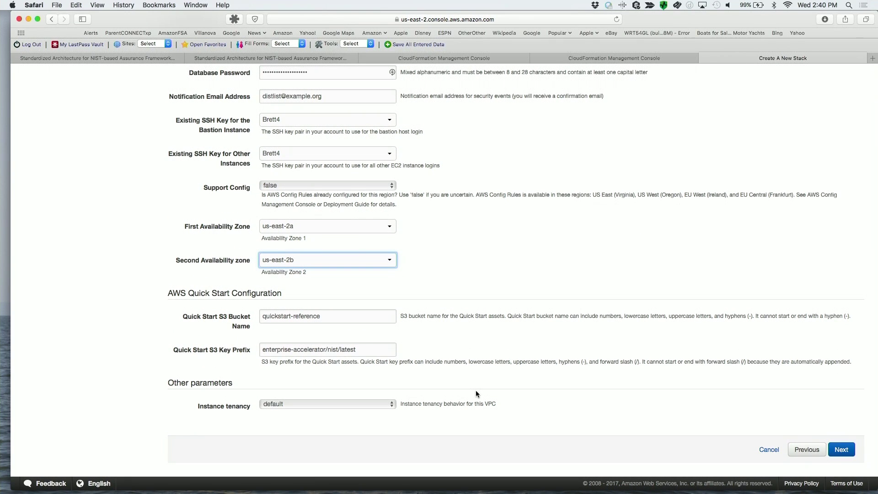
{"action": "left_click", "coordinate": [843, 450]}
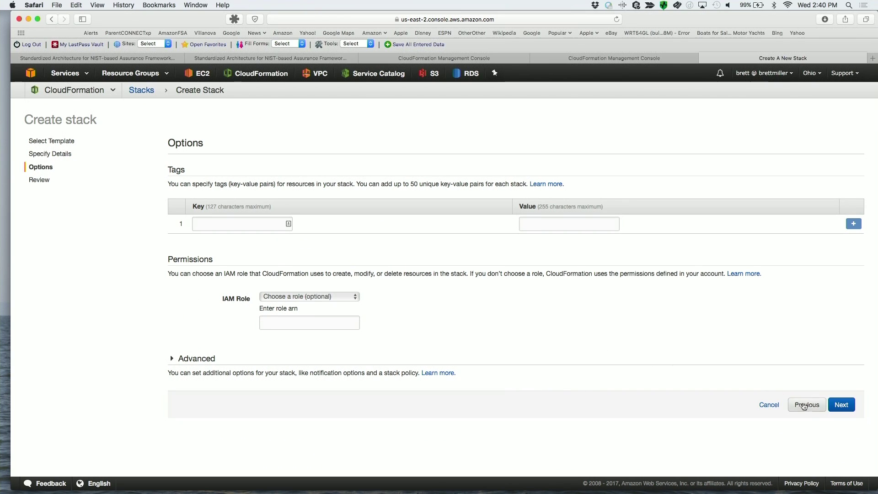
Acknowledge IAM resource creation, create the Enterprise-Accelerator-NIST stack, and refresh the stack list.
{"action": "left_click", "coordinate": [846, 409]}
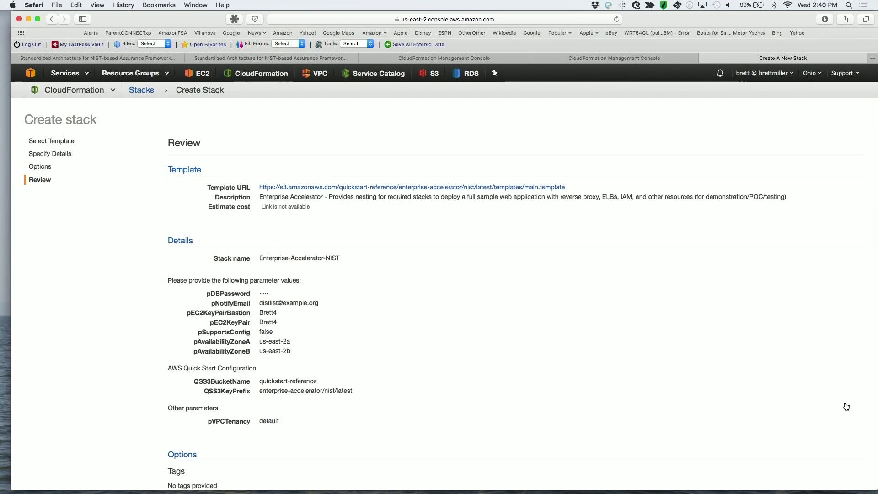
{"action": "scroll", "coordinate": [846, 407], "scroll_direction": "down", "scroll_amount": 5}
{"action": "scroll", "coordinate": [845, 407], "scroll_direction": "down", "scroll_amount": 2}
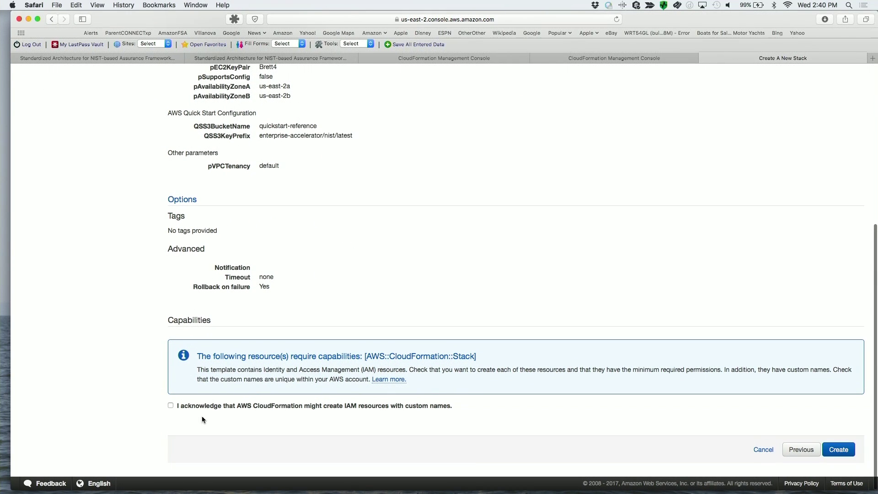
{"action": "left_click", "coordinate": [171, 405]}
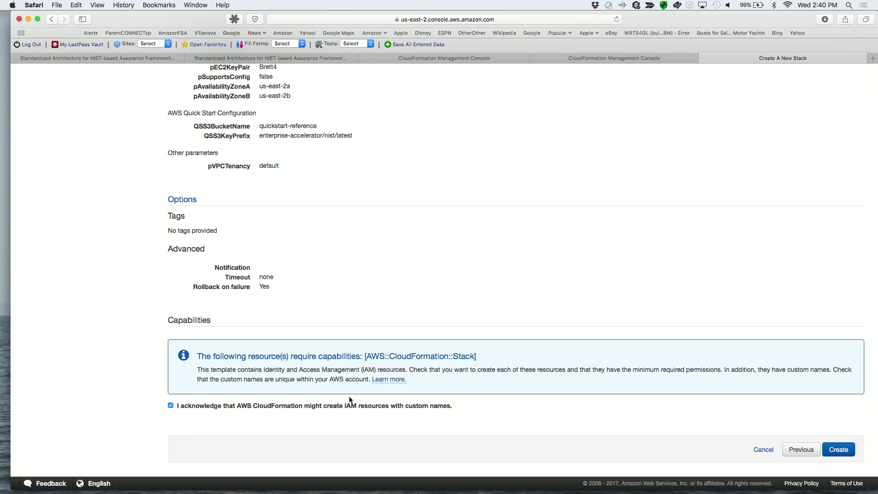
{"action": "left_click", "coordinate": [838, 450]}
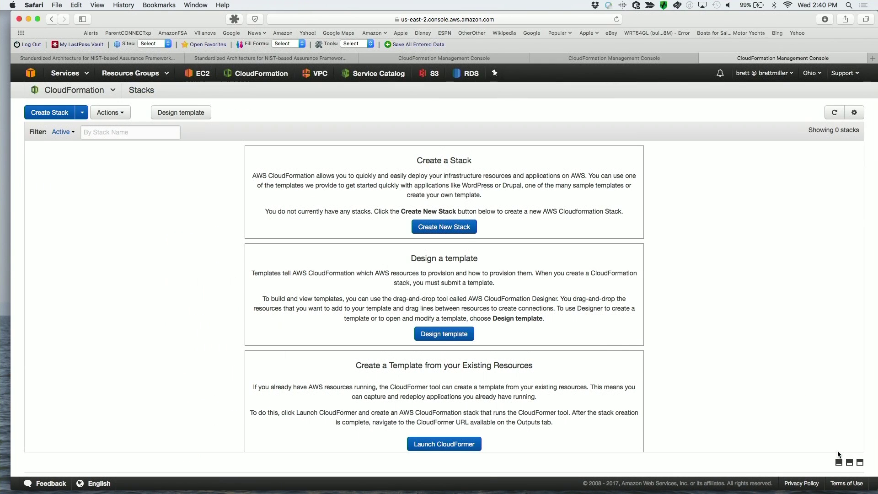
{"action": "left_click", "coordinate": [833, 115]}
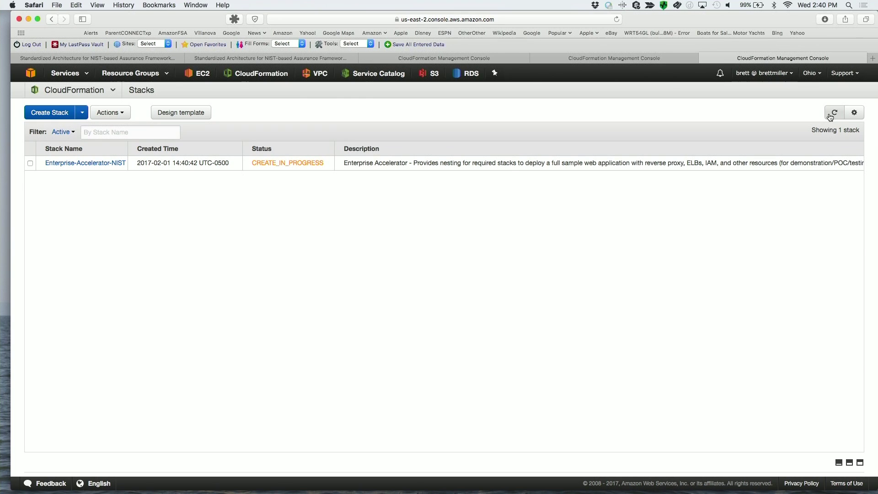
Show the nested stacks, select the logging and monitoring stack, then switch browsers.
{"action": "left_click", "coordinate": [829, 116]}
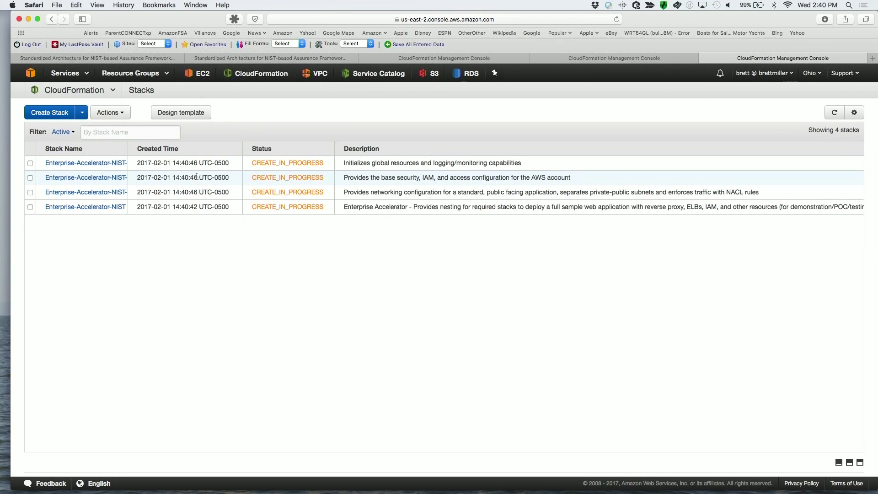
{"action": "left_click", "coordinate": [197, 163]}
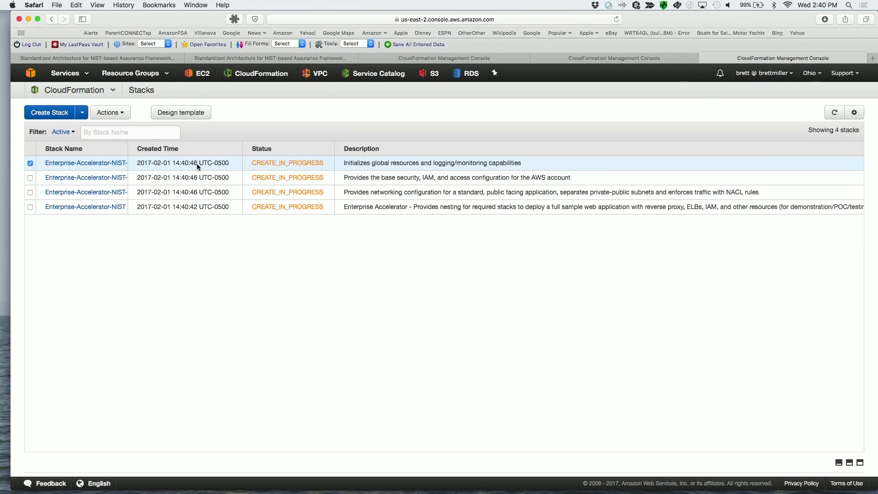
{"action": "key", "text": "super+Tab"}
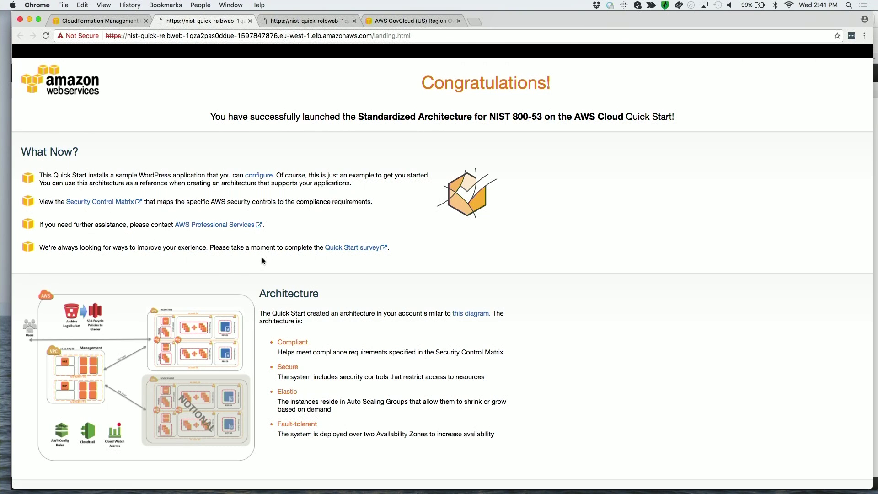
{"action": "scroll", "coordinate": [261, 260], "scroll_direction": "down", "scroll_amount": 1}
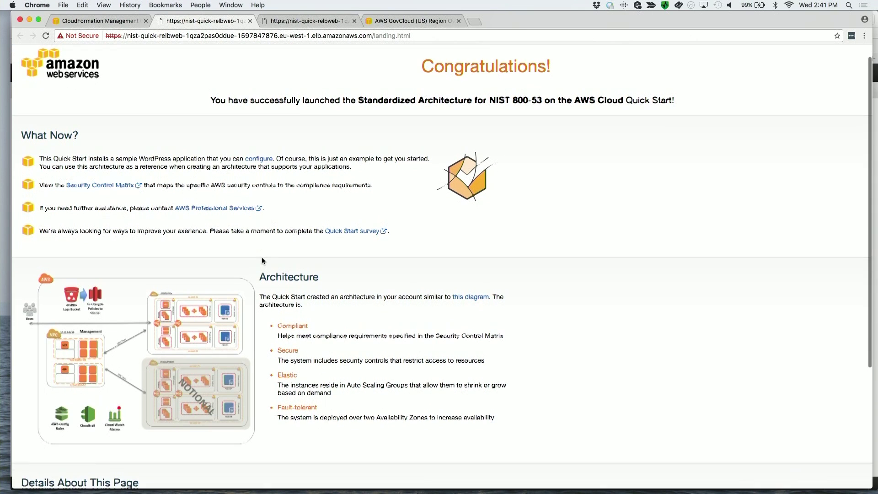
{"action": "scroll", "coordinate": [262, 260], "scroll_direction": "down", "scroll_amount": 1}
{"action": "scroll", "coordinate": [262, 259], "scroll_direction": "down", "scroll_amount": 1}
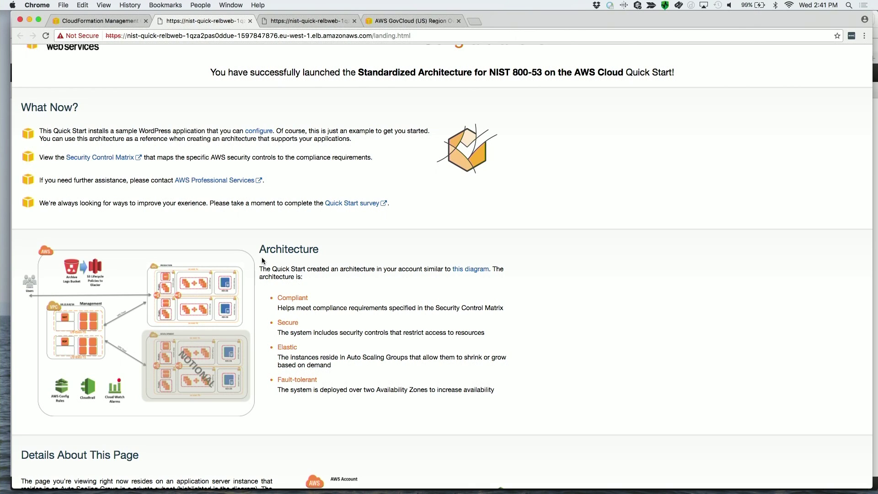
Switch to the AWS GovCloud (US) product page in the browser.
{"action": "left_click", "coordinate": [407, 19]}
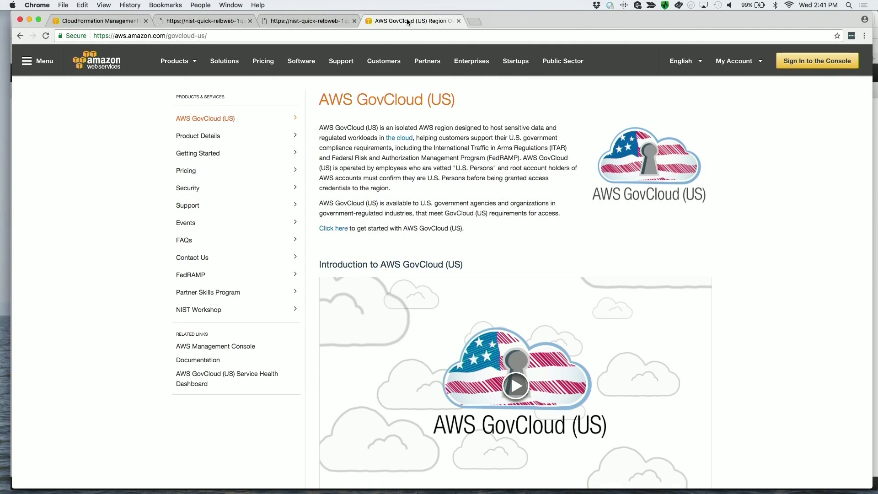